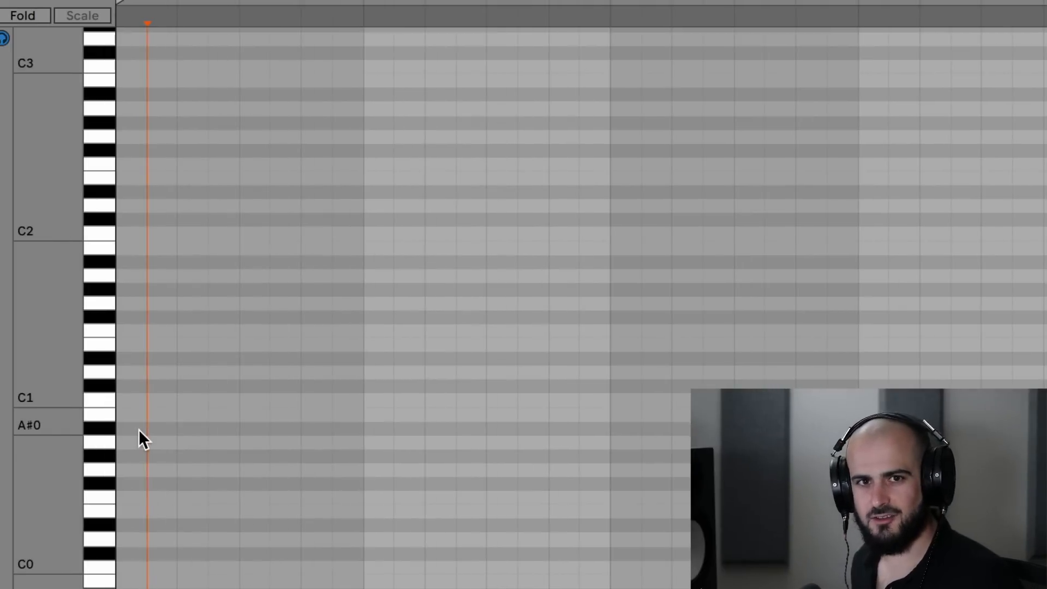
Draw a C1 and a C2 note, each one bar long, at the start of the clip.
left_click(124, 397)
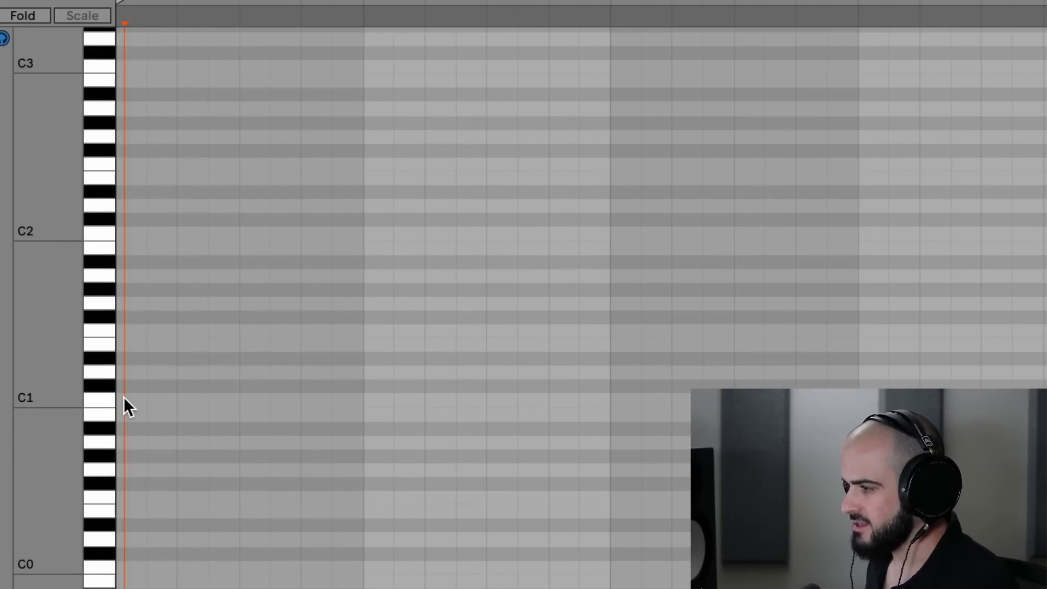
double_click(124, 397)
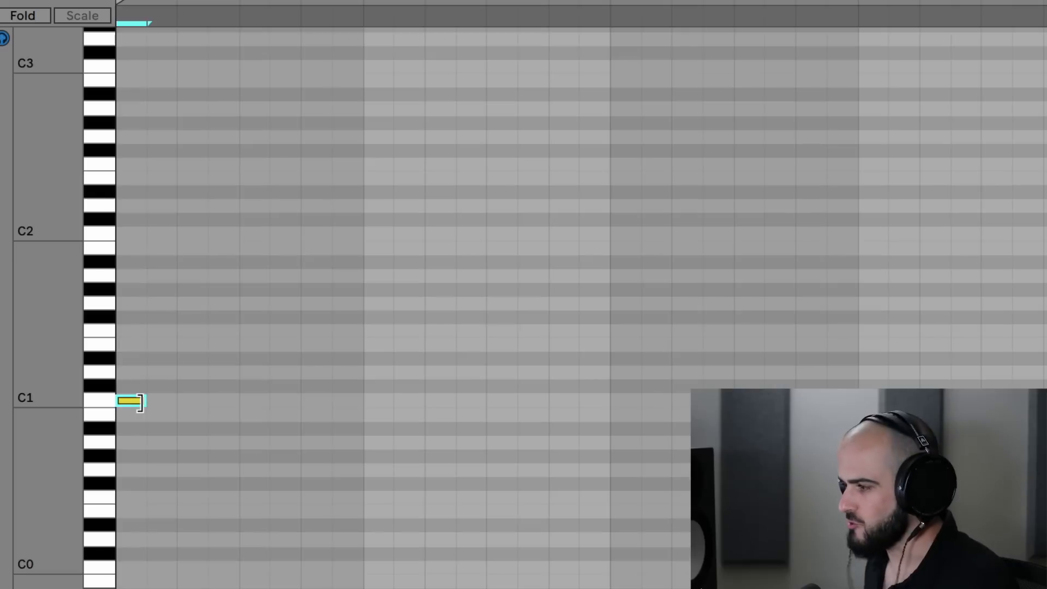
left_click_drag(140, 403, 377, 423)
double_click(129, 234)
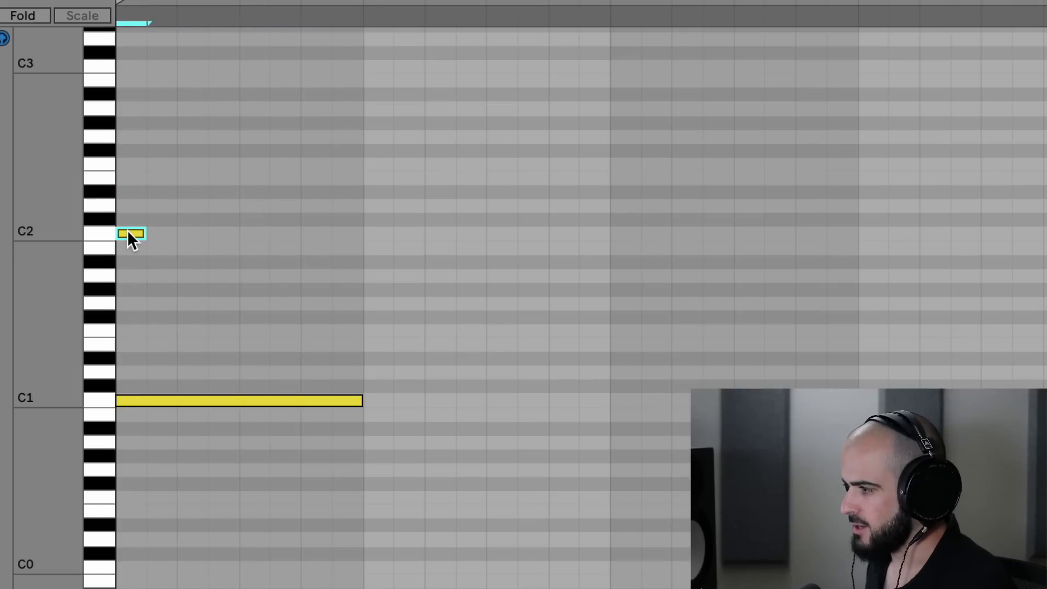
left_click_drag(141, 234, 358, 262)
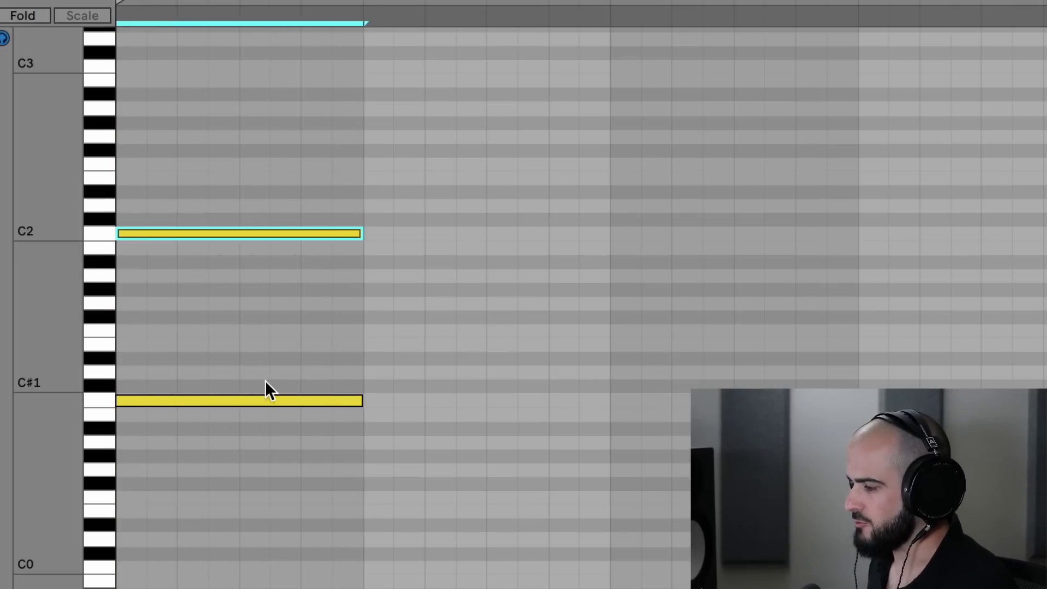
Add one-bar G2 and E2 notes above C2 to complete the C major chord in bar 1, and play it back.
scroll(265, 381, "up", 5)
scroll(135, 287, "down", 2)
left_click(133, 283)
double_click(133, 279)
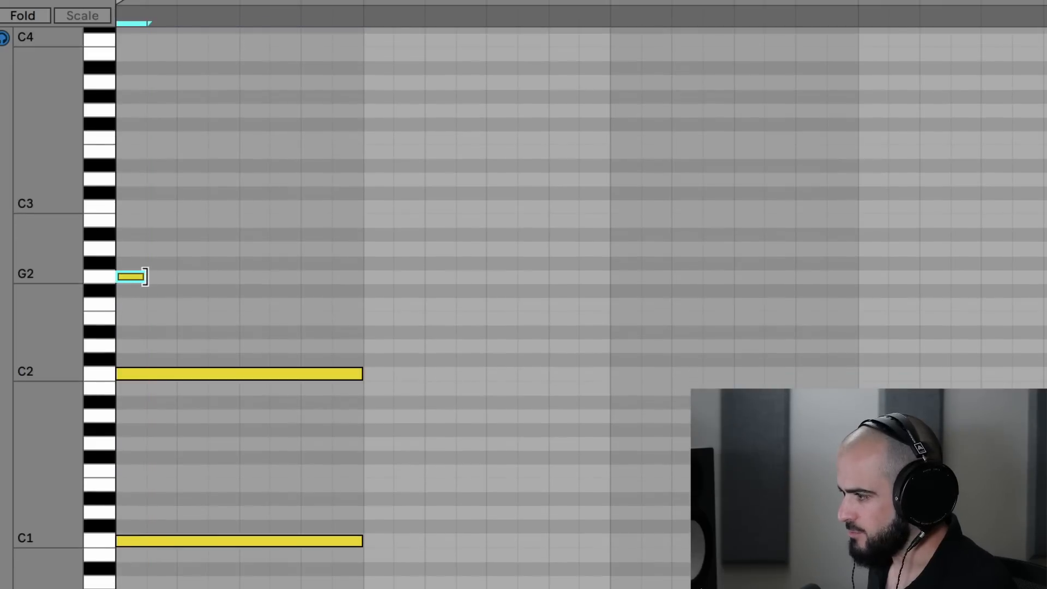
left_click_drag(144, 277, 365, 289)
double_click(131, 317)
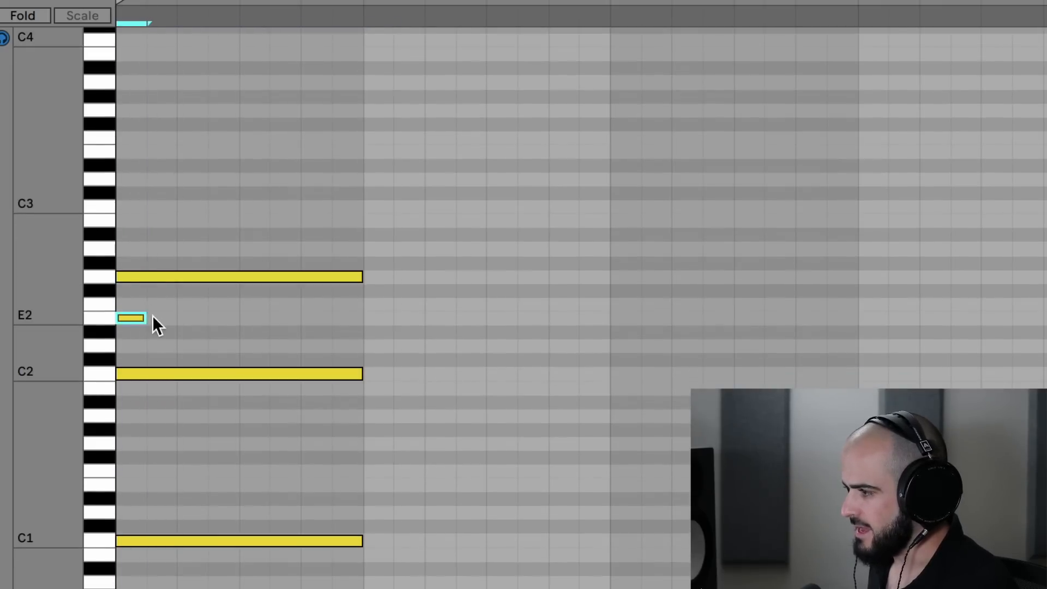
left_click_drag(190, 328, 362, 352)
key("space")
Draw an F1 and an F0 note in bar 3, each extended to fill the whole bar.
left_click(703, 416)
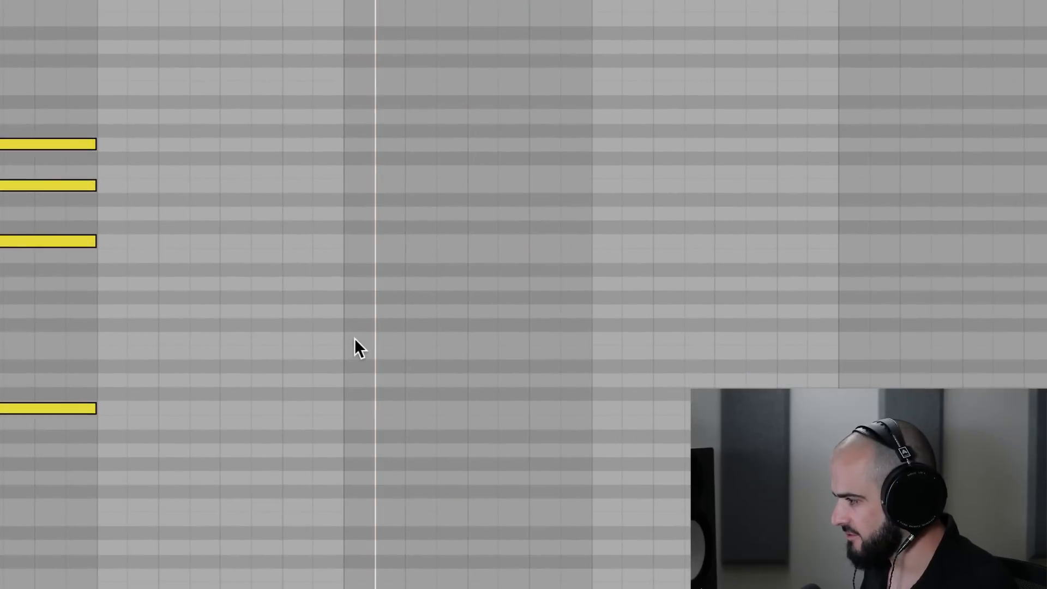
double_click(624, 380)
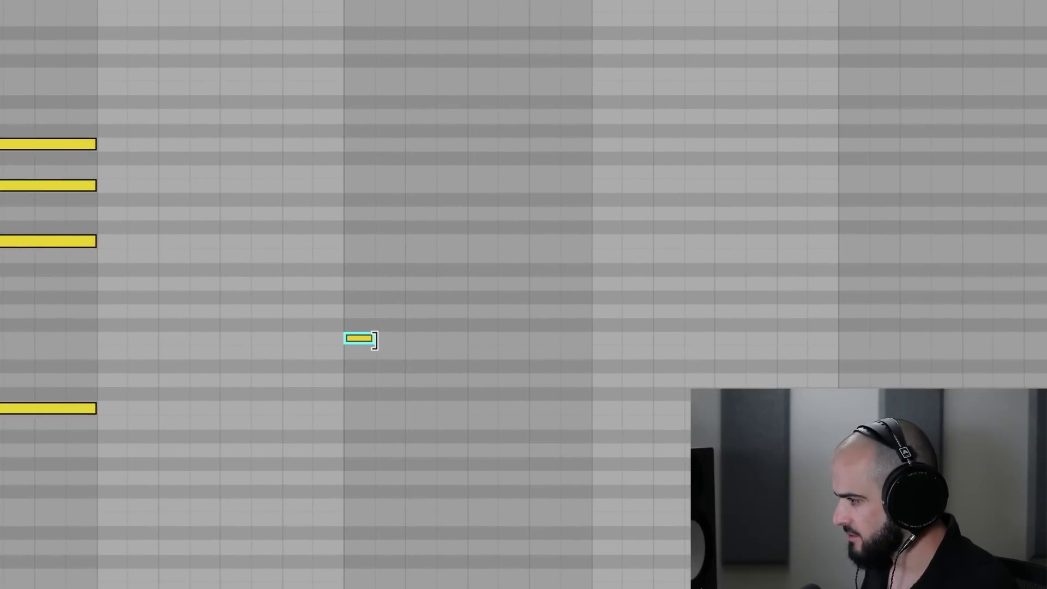
left_click_drag(640, 380, 792, 389)
left_click_drag(526, 348, 586, 351)
left_click(439, 208)
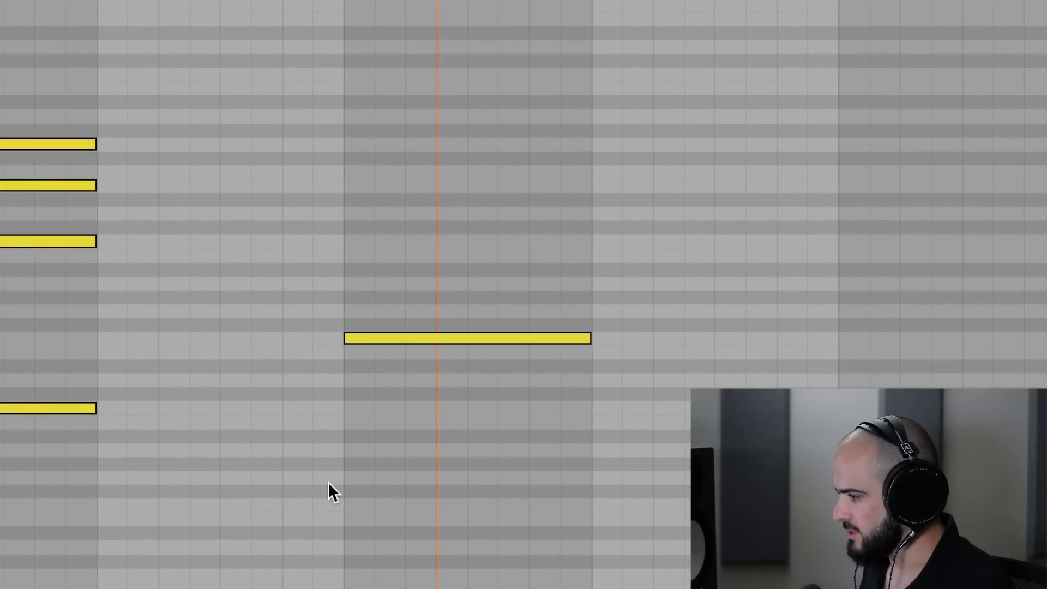
double_click(348, 500)
left_click_drag(373, 502, 587, 505)
Add one-bar C2 and A1 notes in bar 3 to complete the F major chord, and play it back.
left_click(374, 243)
double_click(357, 240)
left_click_drag(374, 240, 595, 262)
left_click(355, 279)
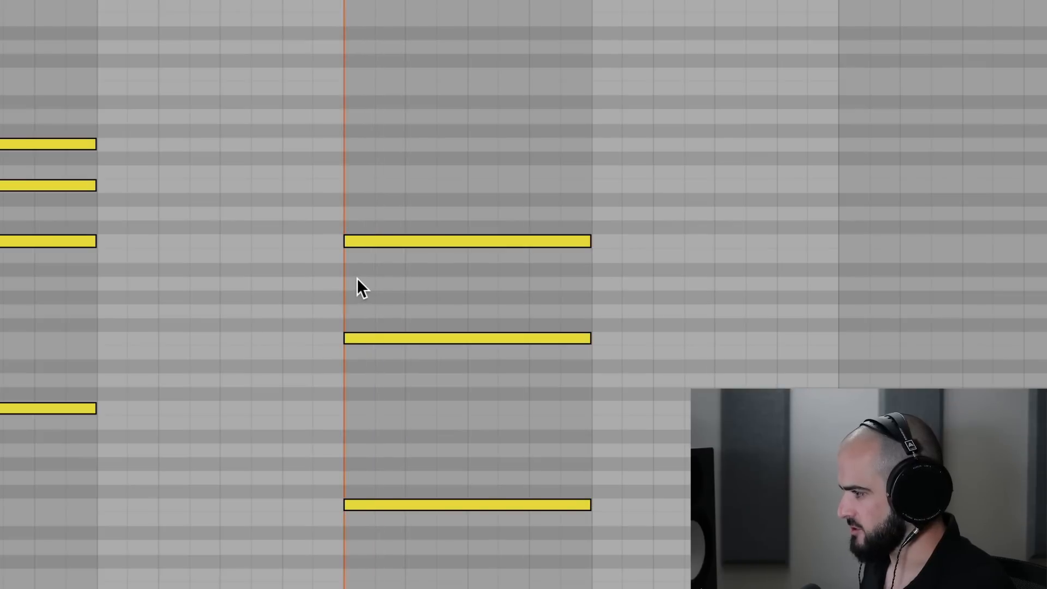
left_click(359, 279)
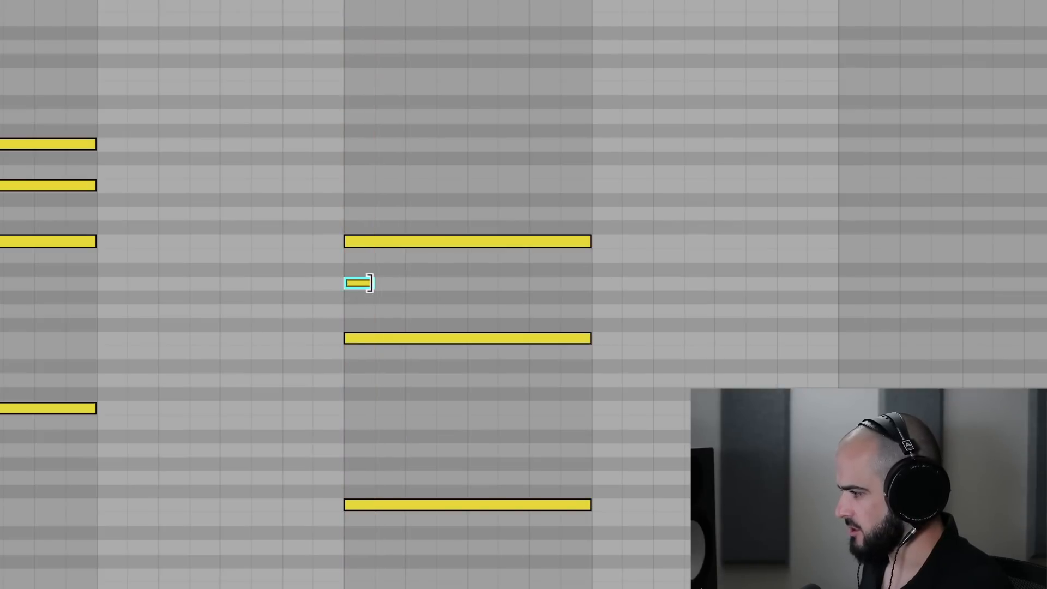
left_click_drag(372, 283, 580, 314)
key("space")
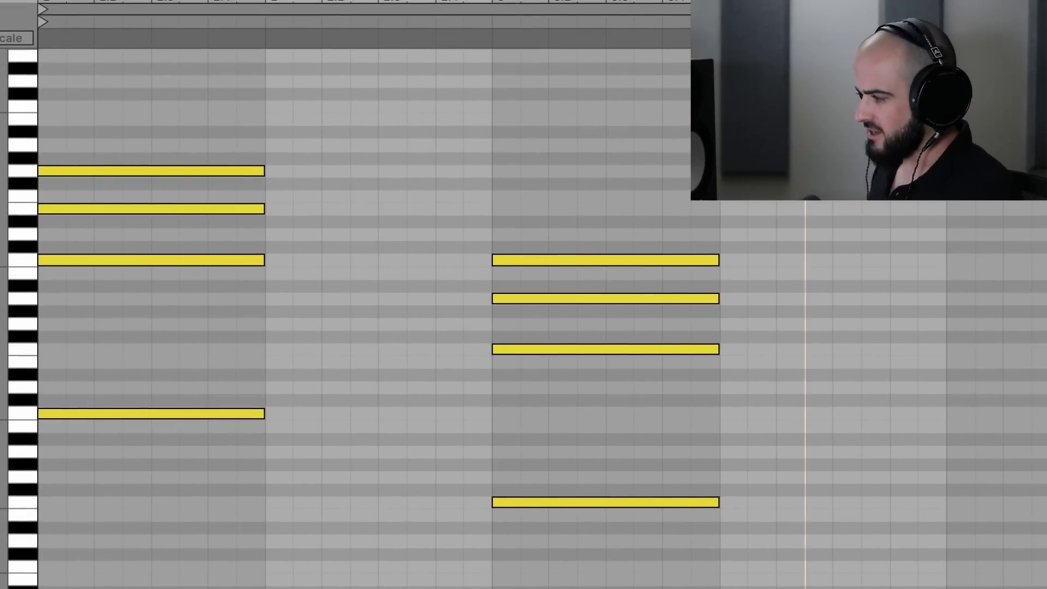
Shorten the C chord to three eighth notes and move the F chord to start on the last eighth of bar 1.
scroll(523, 314, "up", 1)
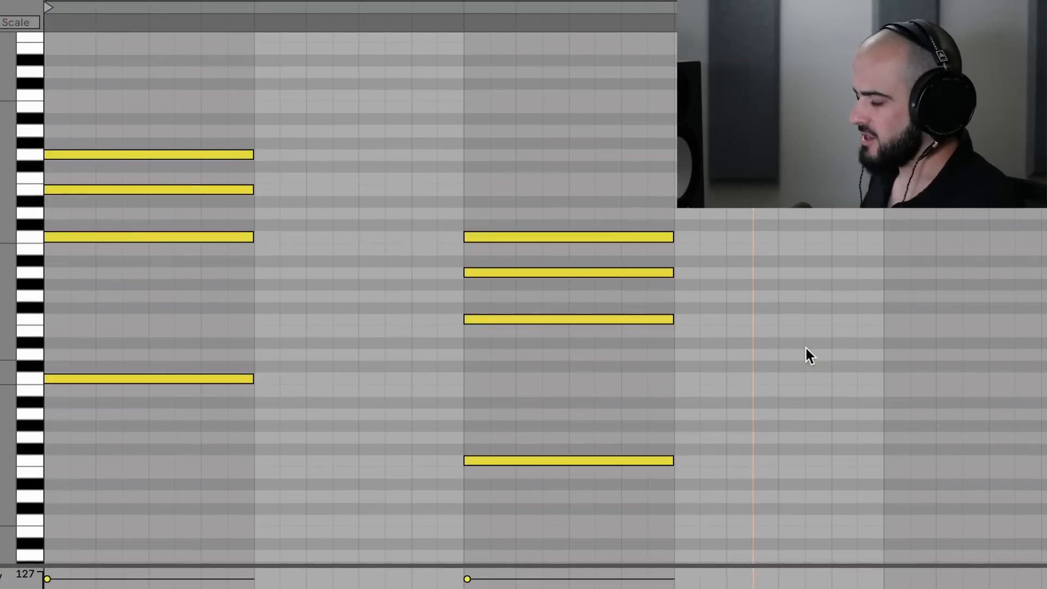
left_click_drag(257, 382, 123, 164)
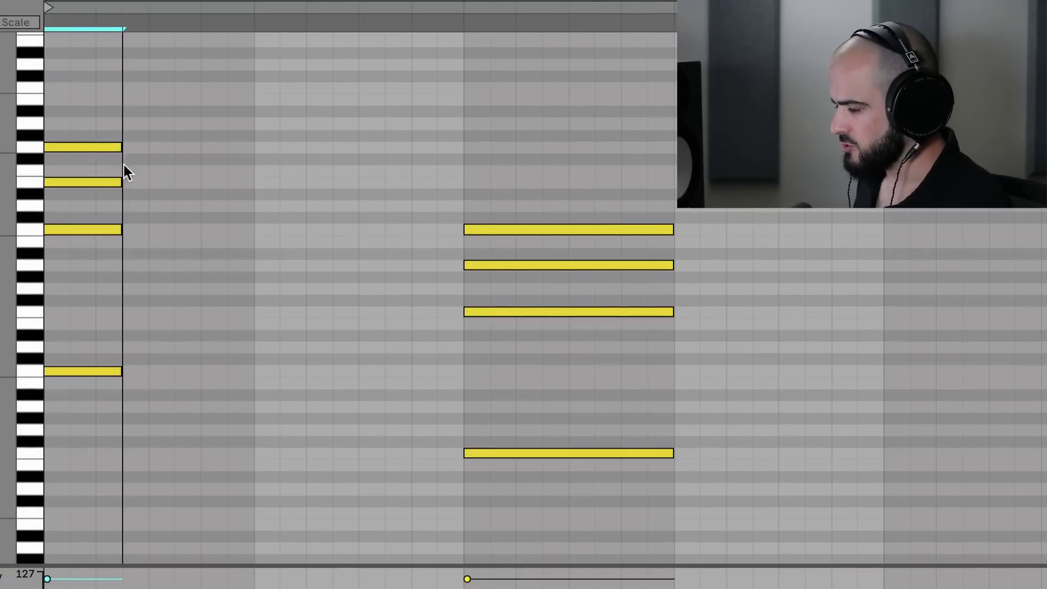
scroll(273, 262, "up", 1)
left_click_drag(520, 499, 218, 250)
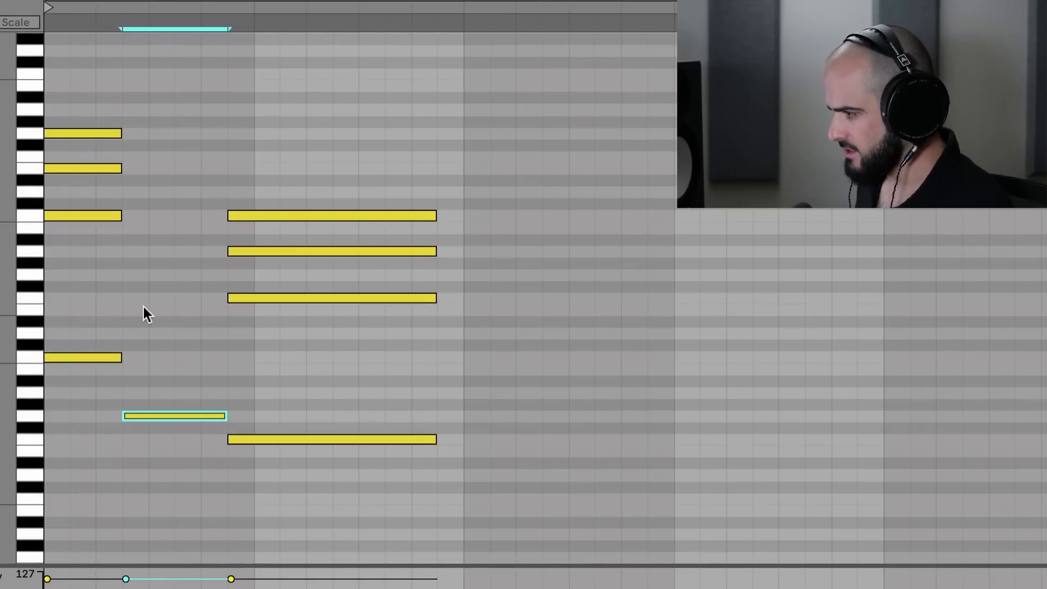
Complete the half-bar G major chord between the C and F chords with G1, D2 and B1, and play it back.
double_click(124, 295)
left_click_drag(133, 294, 140, 275)
left_click_drag(210, 283, 215, 280)
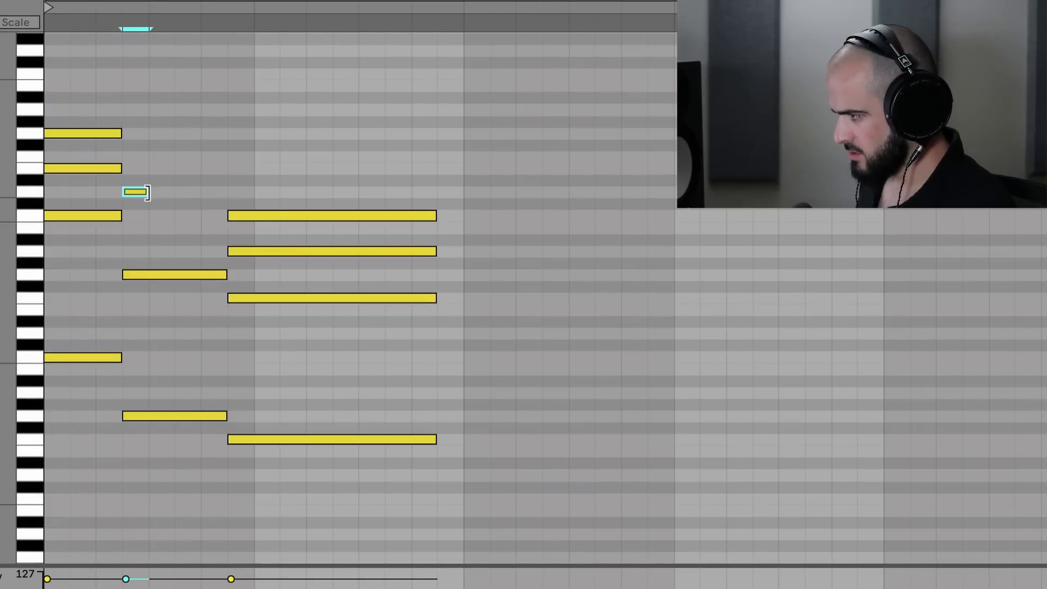
left_click_drag(147, 192, 226, 191)
left_click_drag(147, 230, 226, 230)
key("space")
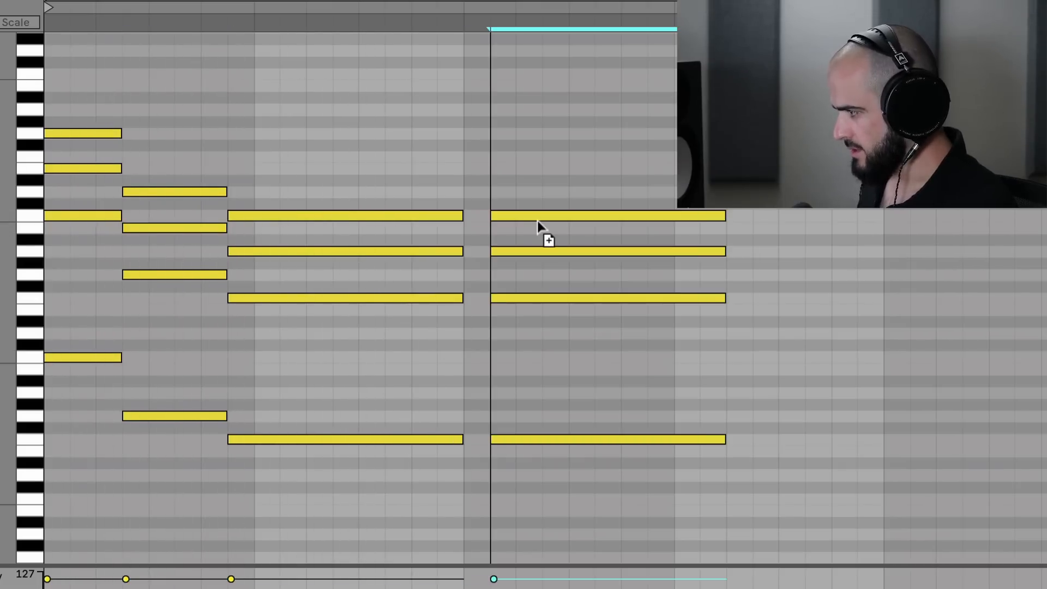
Fill bars 3 and 4 with a short F chord, a short C chord and a G chord held to the end of bar 4.
left_click_drag(538, 226, 531, 231)
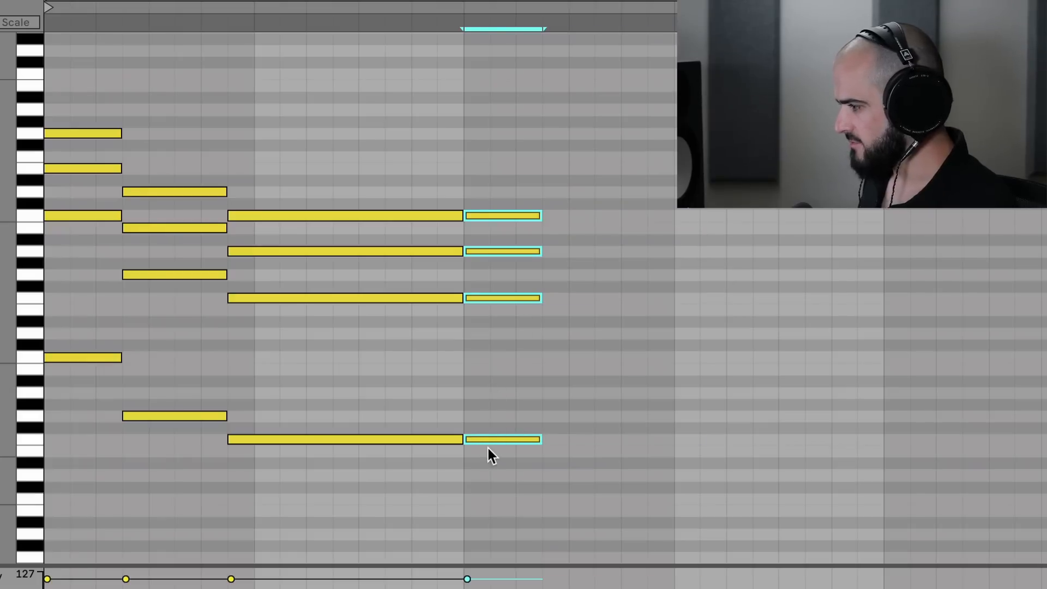
left_click_drag(495, 437, 581, 364)
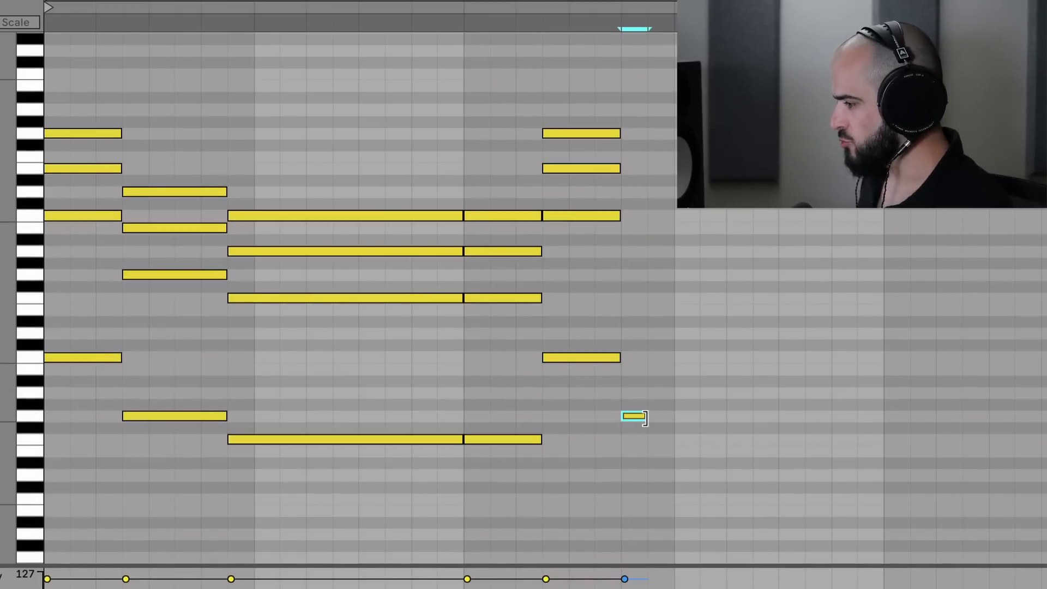
left_click_drag(645, 420, 902, 440)
left_click_drag(892, 545, 871, 547)
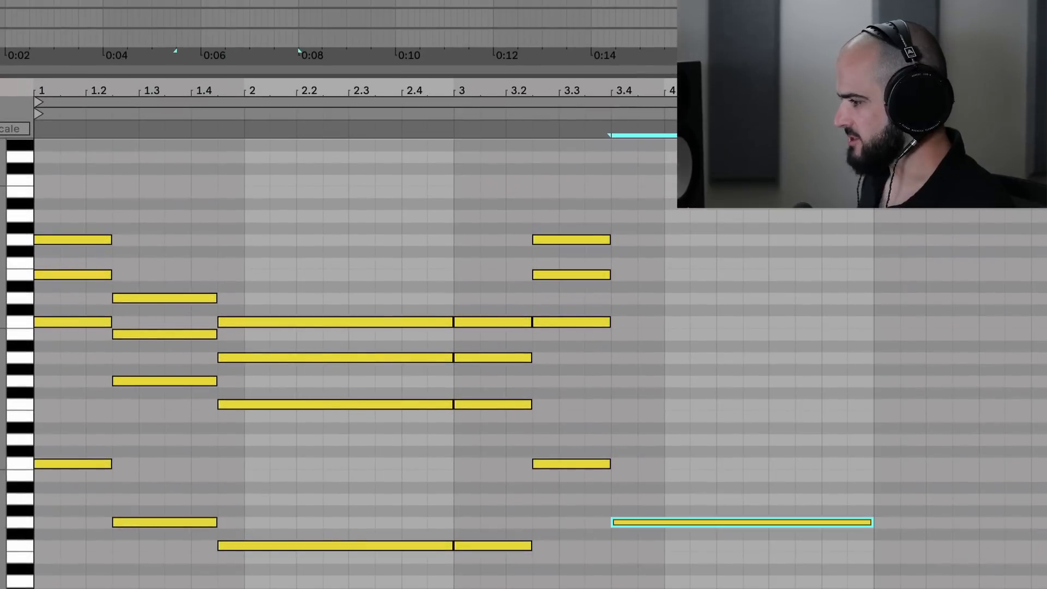
left_click_drag(176, 404, 871, 304)
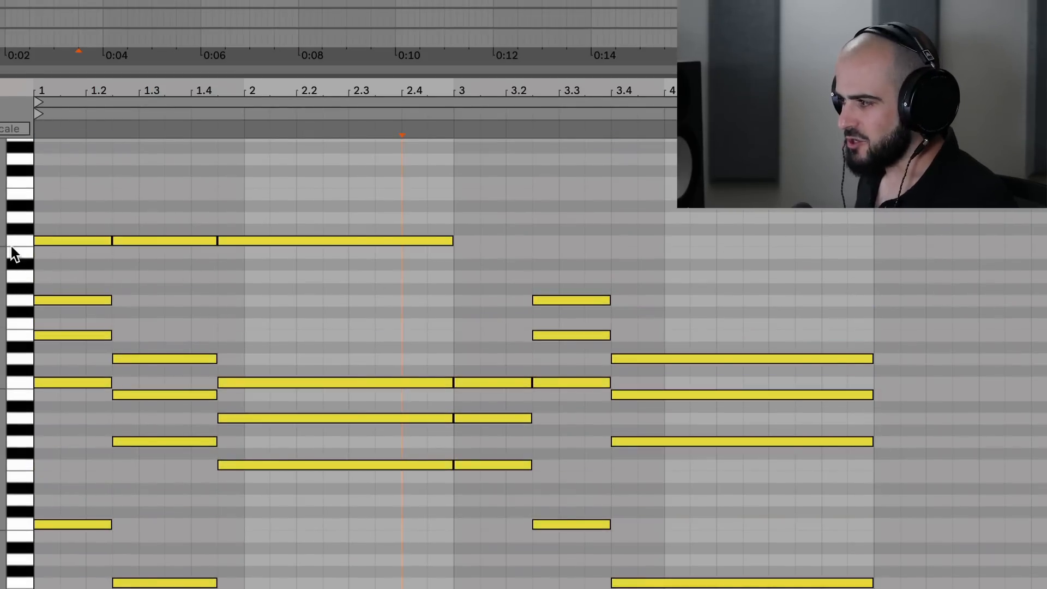
Select all the C3 notes across bars 1 and 2 and copy them to bars 3 and 4.
left_click(18, 241)
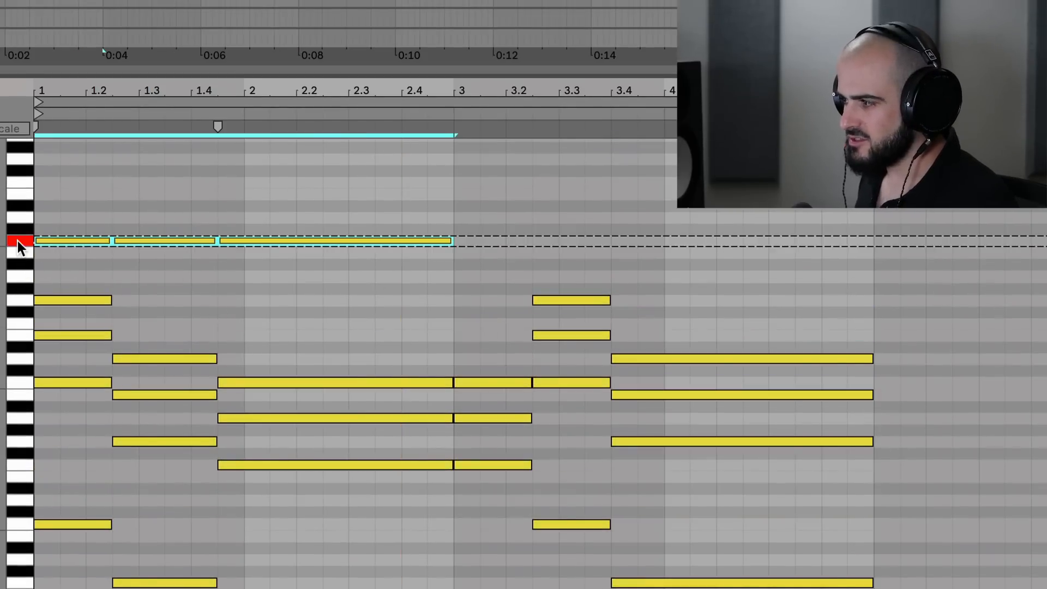
scroll(45, 293, "down", 1)
scroll(69, 279, "up", 3)
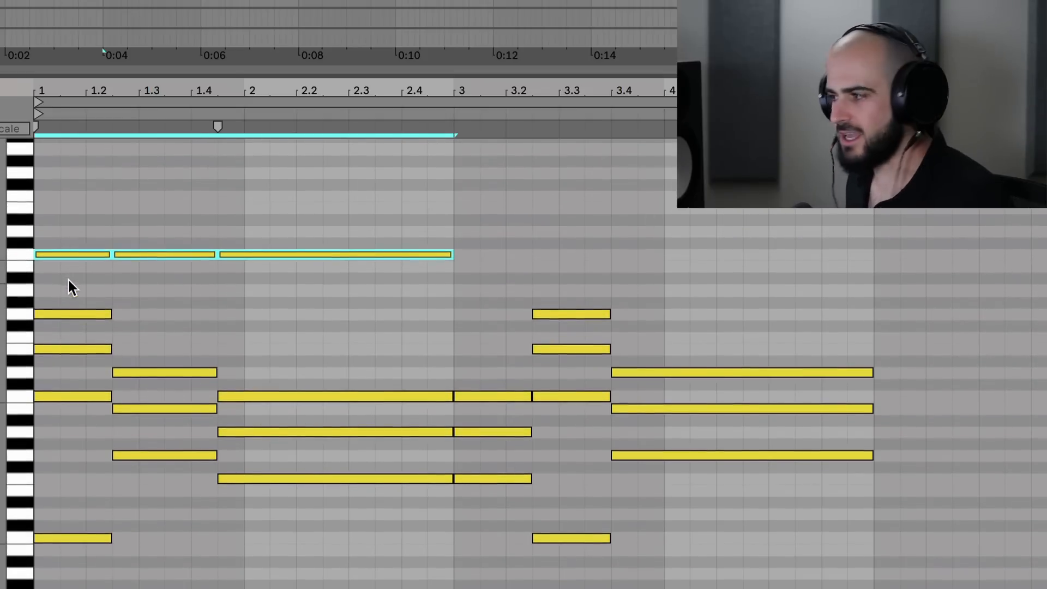
left_click(479, 255)
left_click_drag(479, 255, 75, 262)
left_click_drag(75, 260, 492, 263)
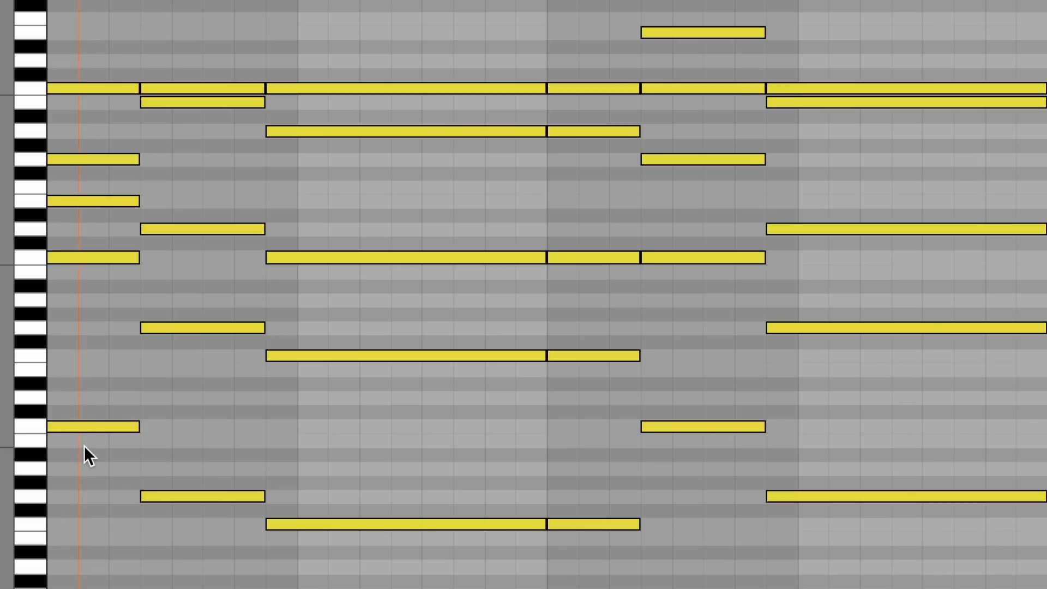
Select the bass note of each chord in turn to examine the roots of the progression.
left_click(86, 427)
scroll(191, 452, "up", 1)
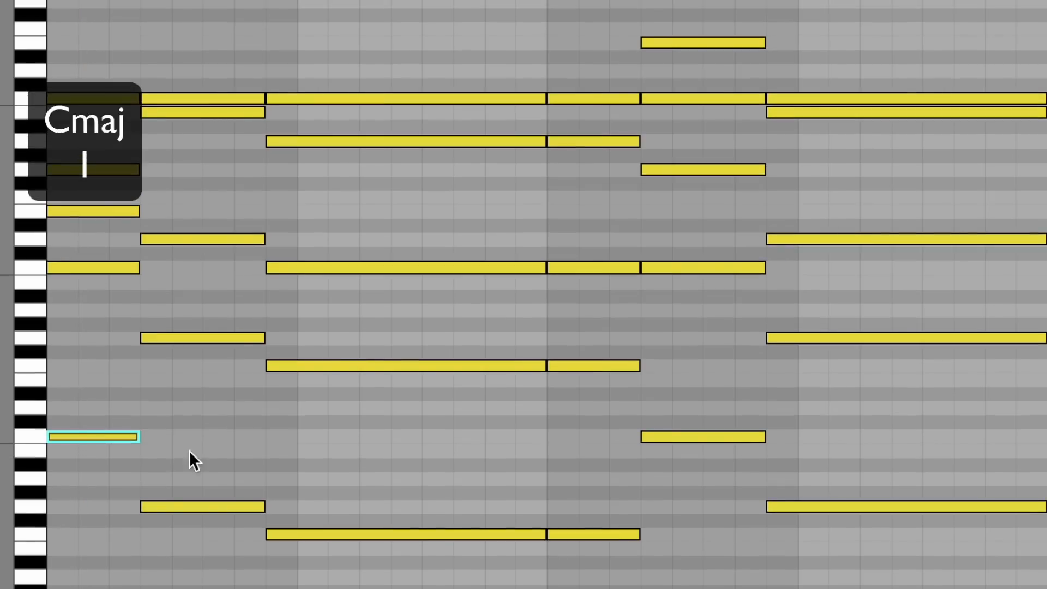
left_click(192, 502)
scroll(327, 540, "up", 2)
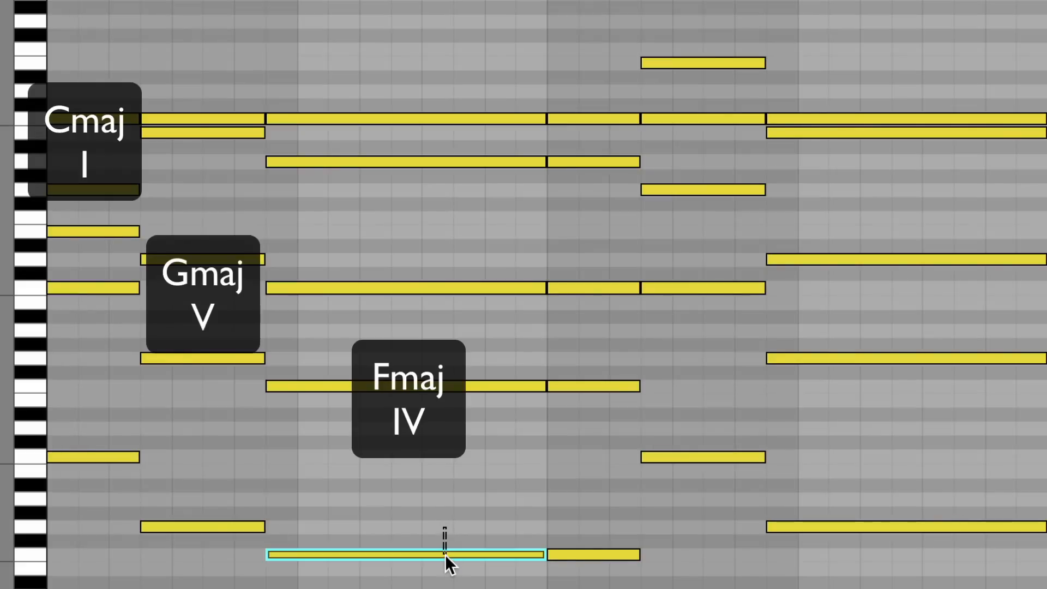
left_click(700, 458)
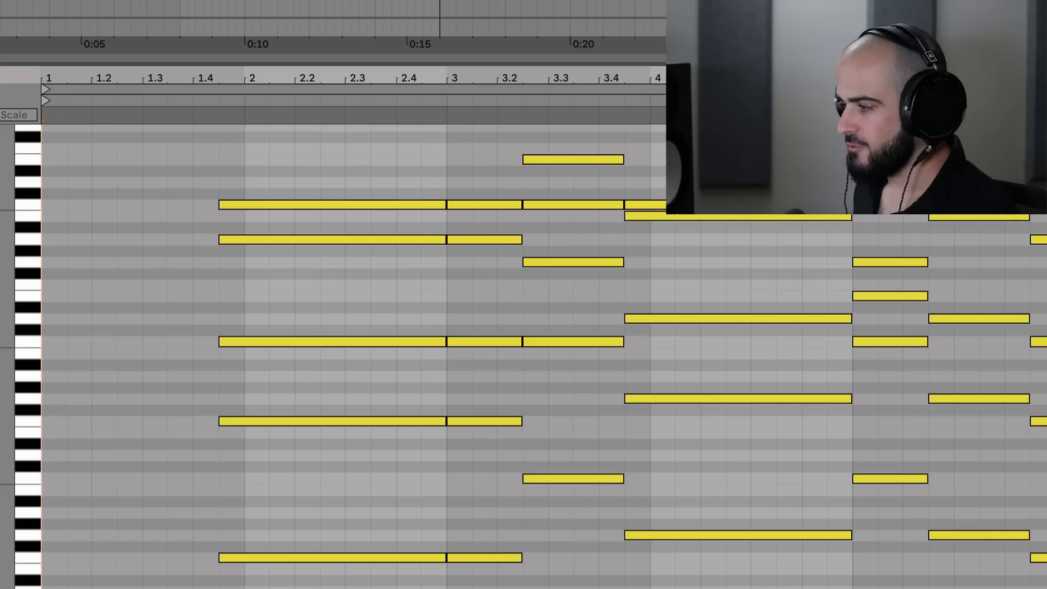
left_click(344, 558)
left_click_drag(332, 281, 325, 191)
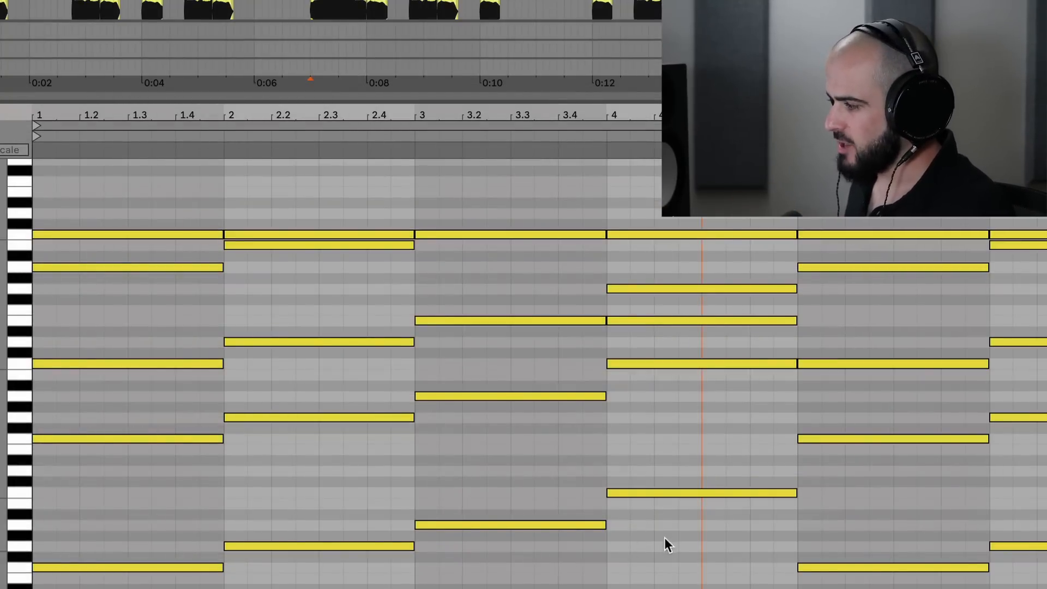
left_click_drag(673, 457, 672, 457)
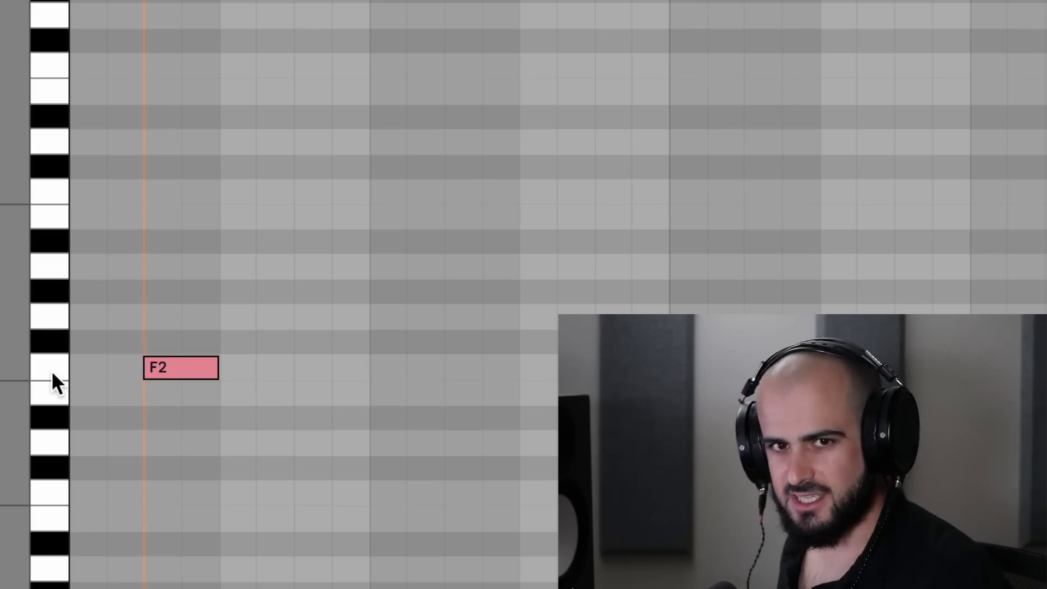
Audition successive pitches upward from F2 on the piano keyboard to find the next melody note.
left_click(53, 373)
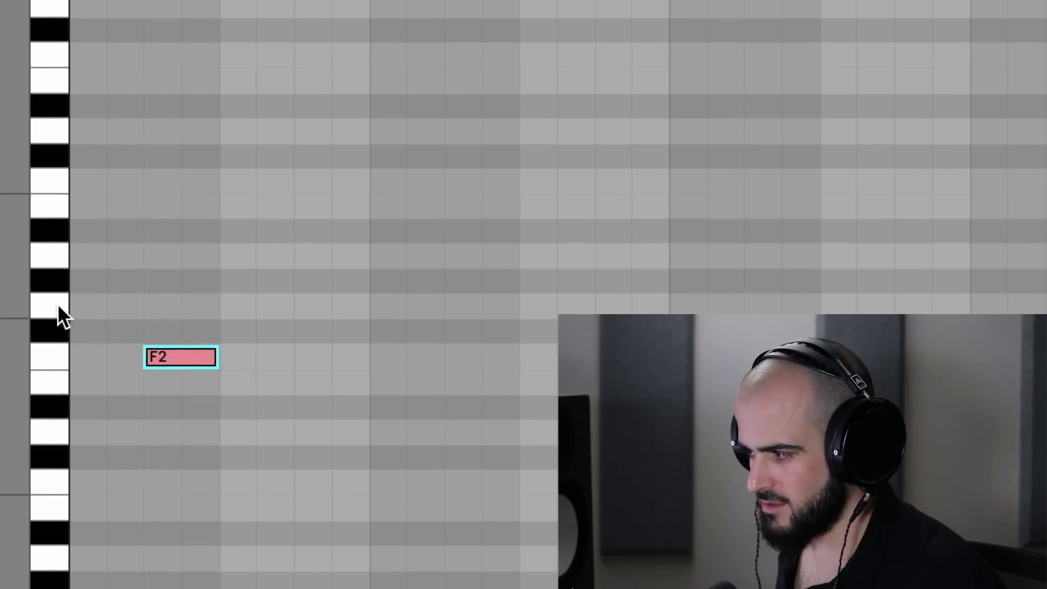
left_click(58, 302)
left_click(48, 248)
left_click(47, 204)
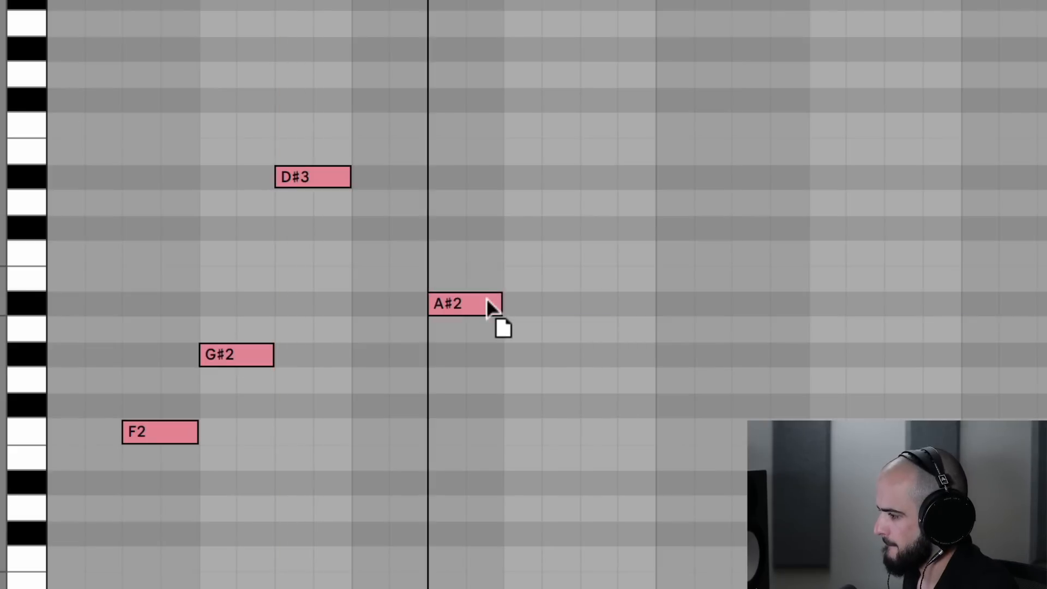
Develop the melodies by lengthening the G#2 and D#2 notes, raising the B2 note to C3 and placing a G#2 directly after D#2.
left_click_drag(615, 359, 665, 356)
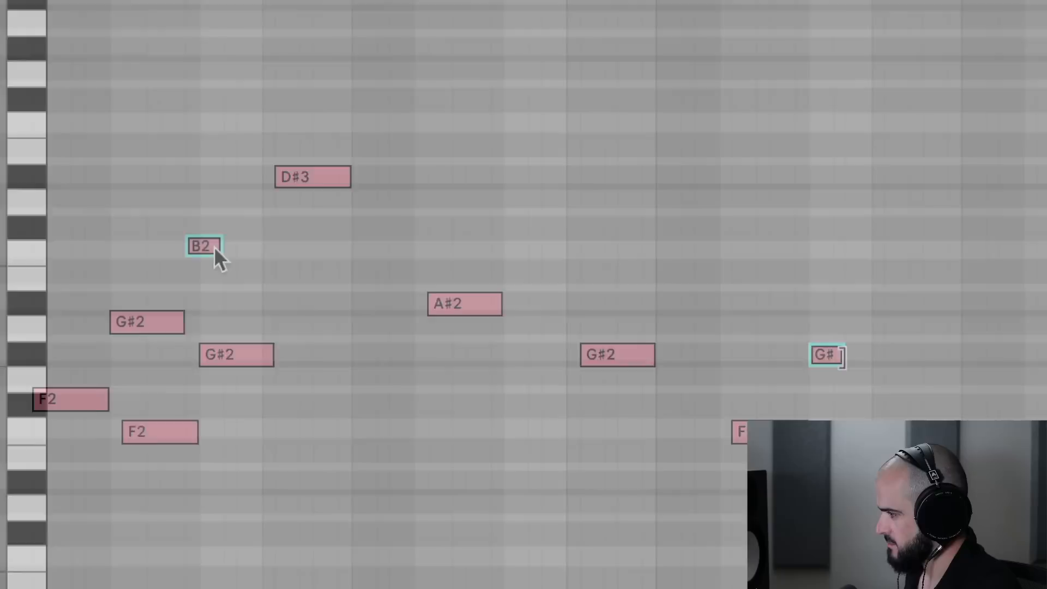
left_click_drag(214, 247, 213, 221)
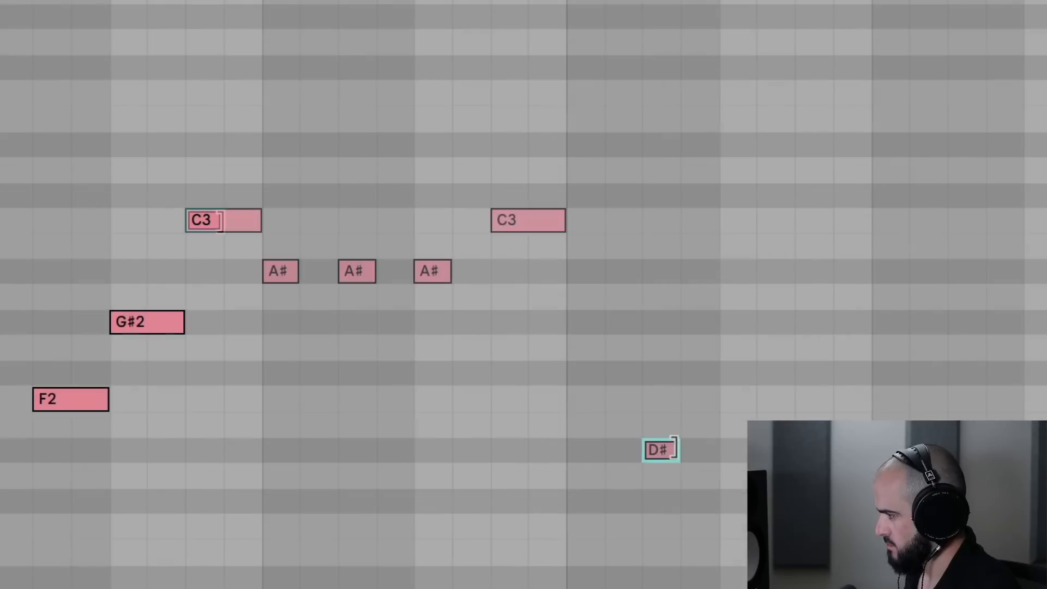
left_click_drag(678, 449, 719, 444)
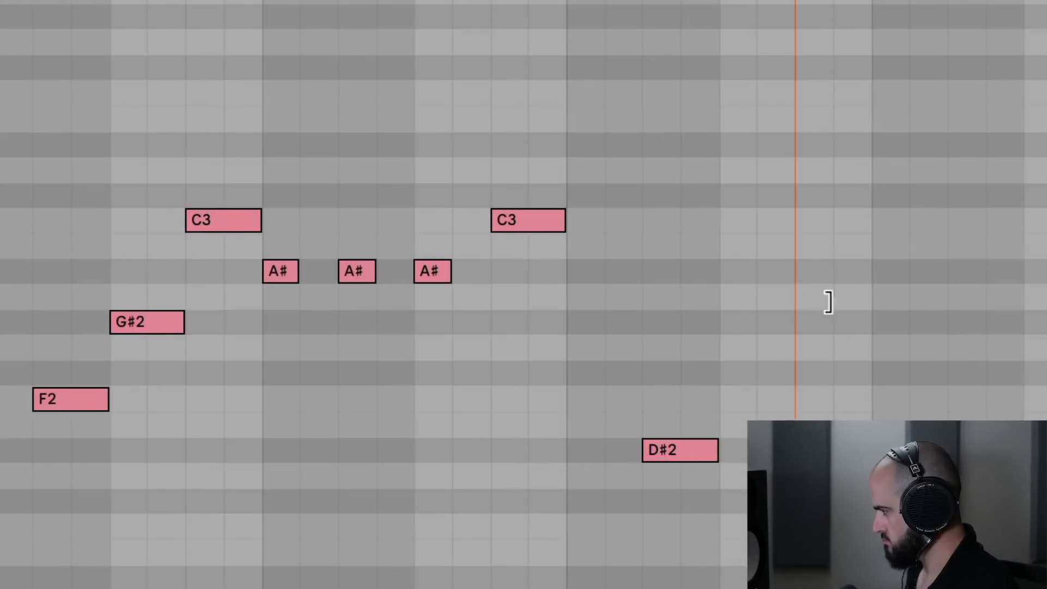
left_click_drag(759, 346, 736, 332)
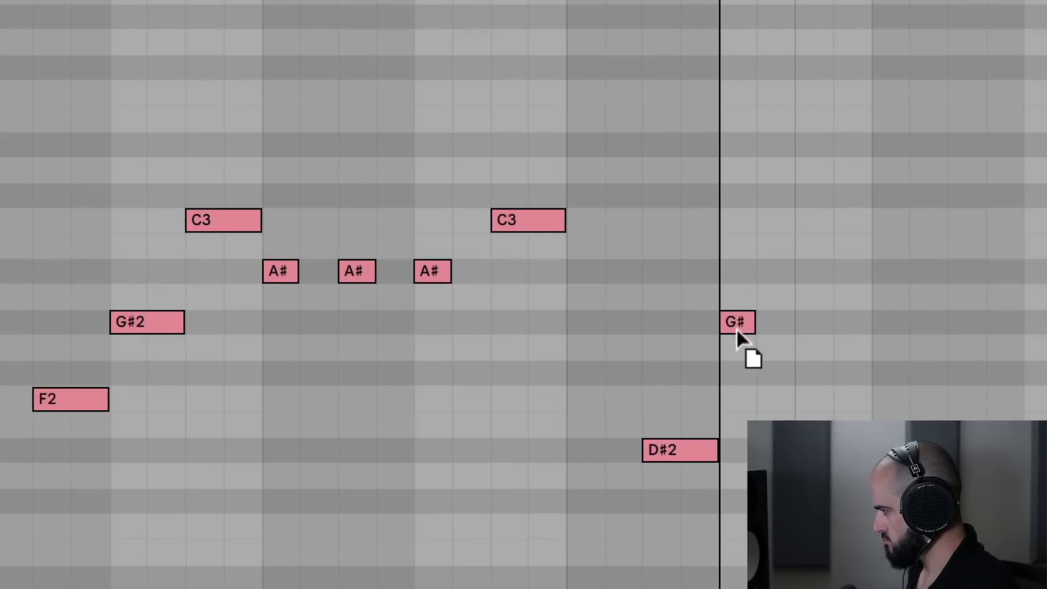